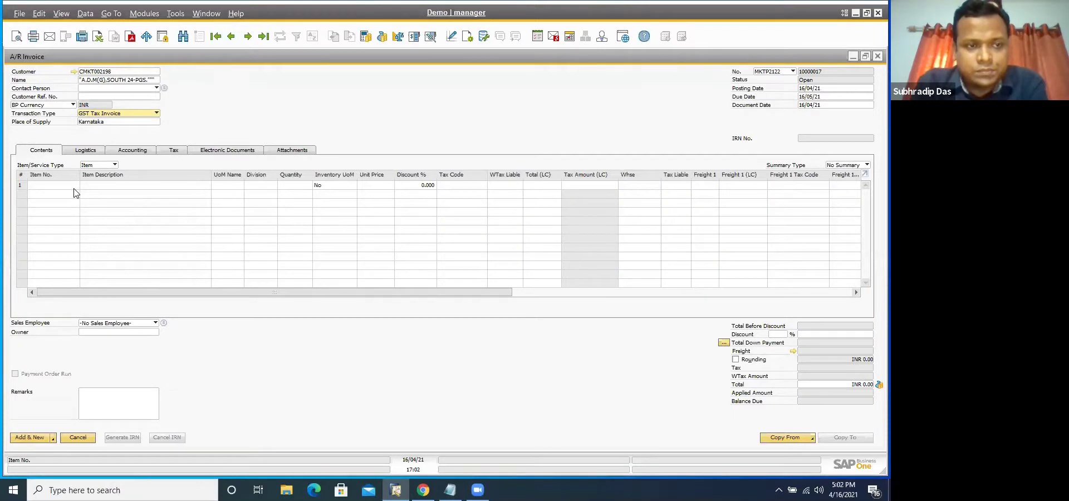
Enter item MKTHST015 on the first invoice line and add the A/R invoice to the system
type("MKTHST015")
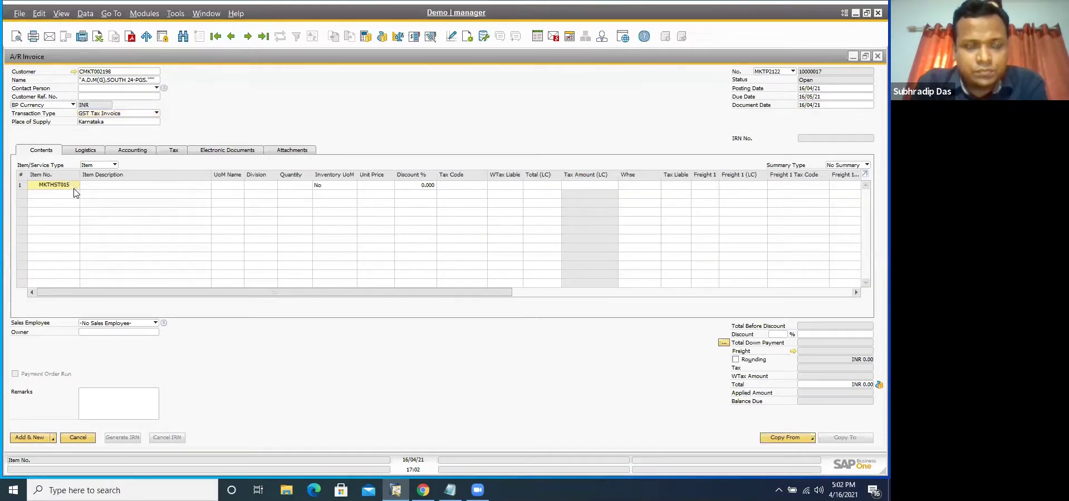
key("Tab")
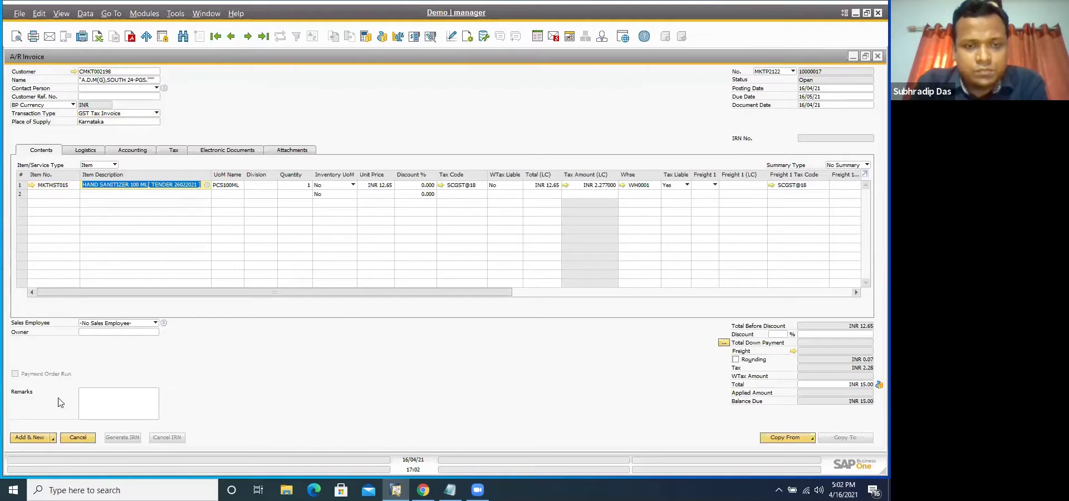
left_click(26, 433)
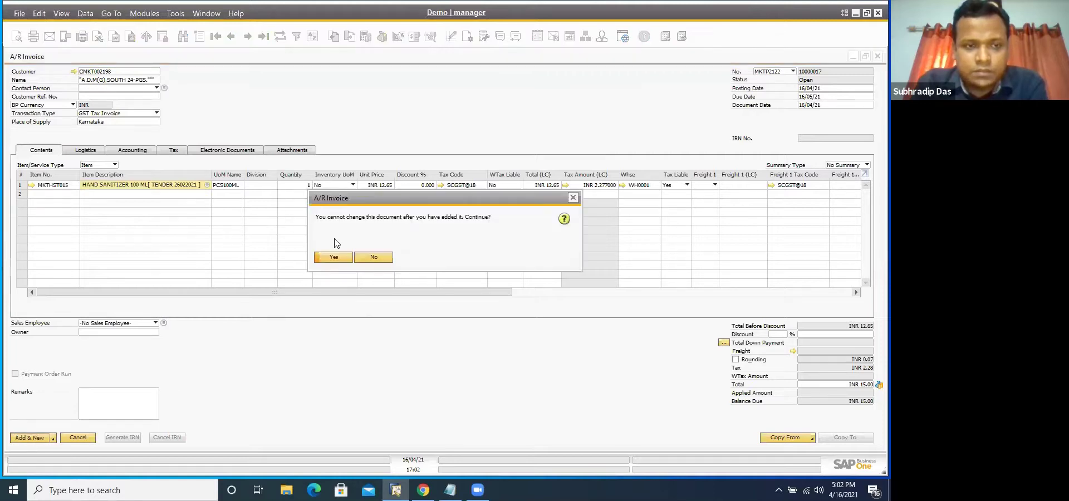
left_click(332, 257)
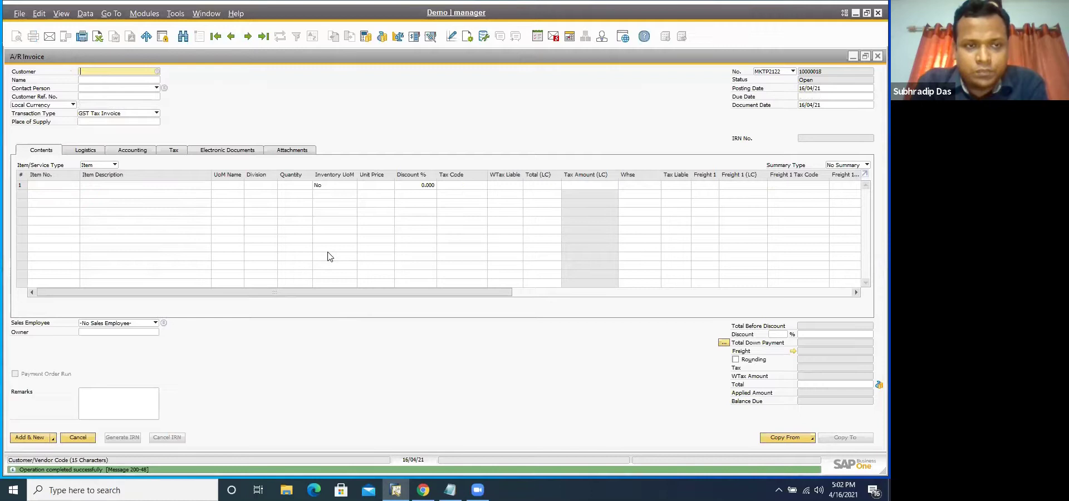
Open the newly added A/R invoice and generate its IRN
left_click(231, 37)
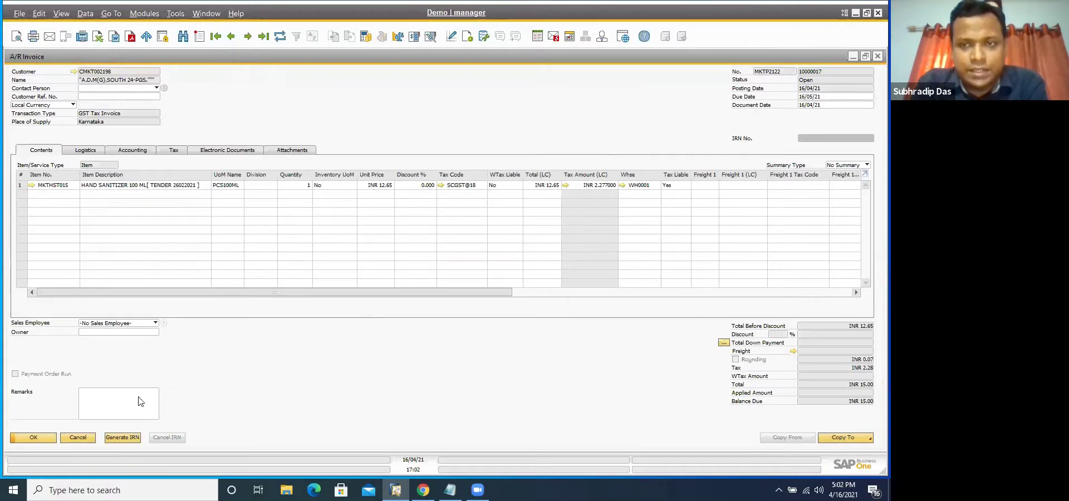
left_click(121, 438)
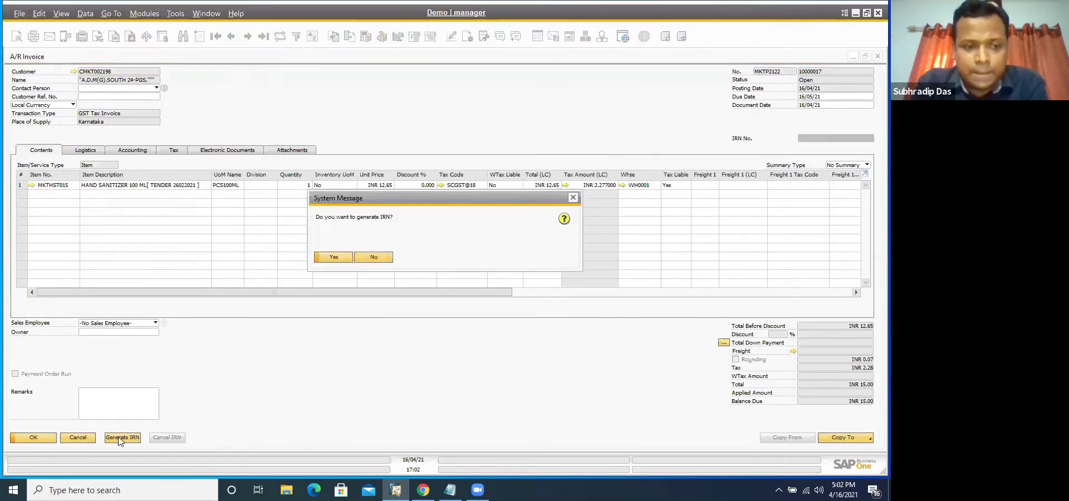
left_click(322, 258)
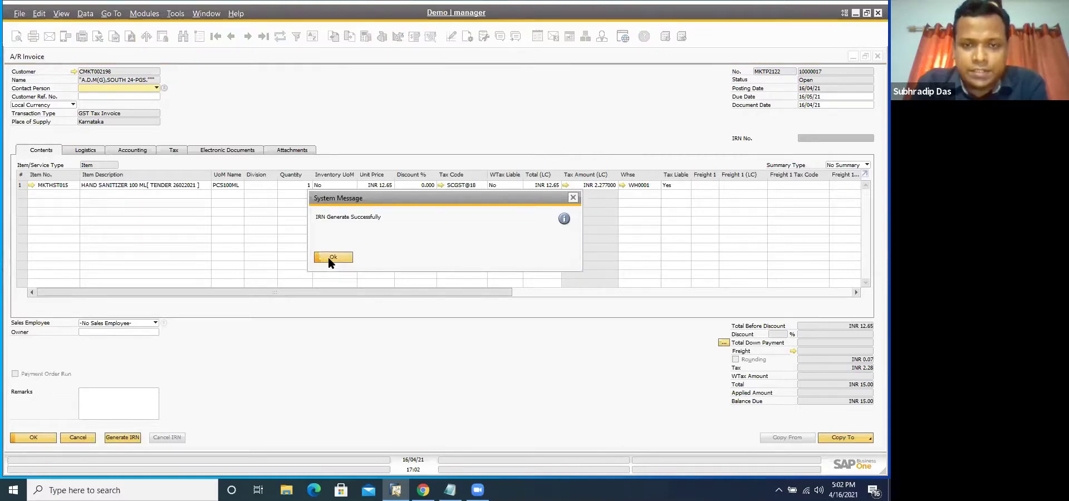
left_click(332, 257)
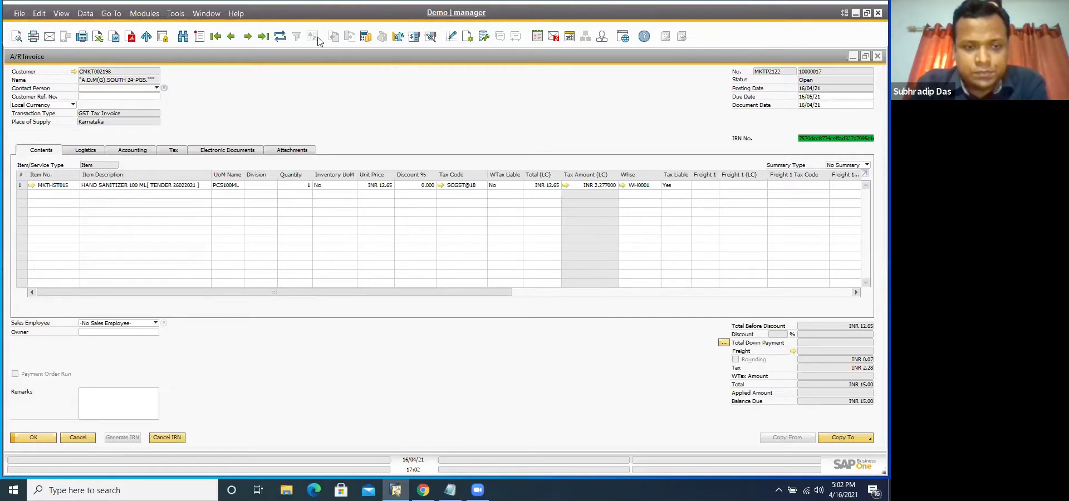
Switch to the ClearTax e-invoicing site in the browser, select the Cleartax 2 business, and review invoice MKTP2122/00017
key("alt+Tab")
key("Return")
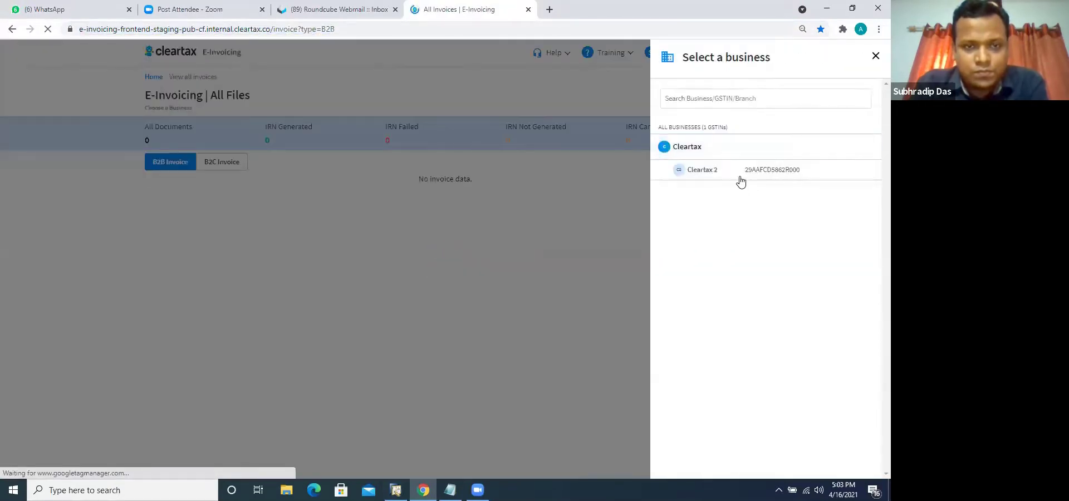
left_click(738, 172)
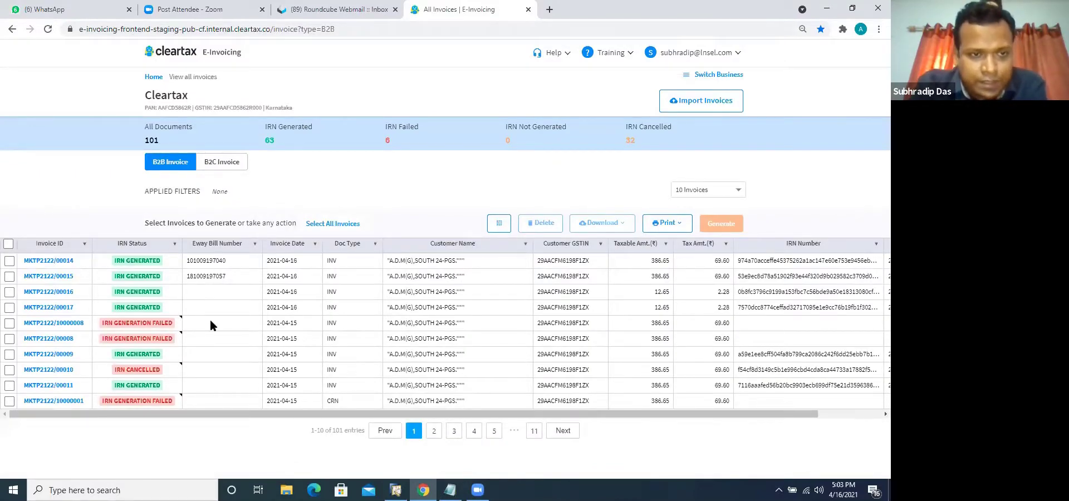
left_click(66, 308)
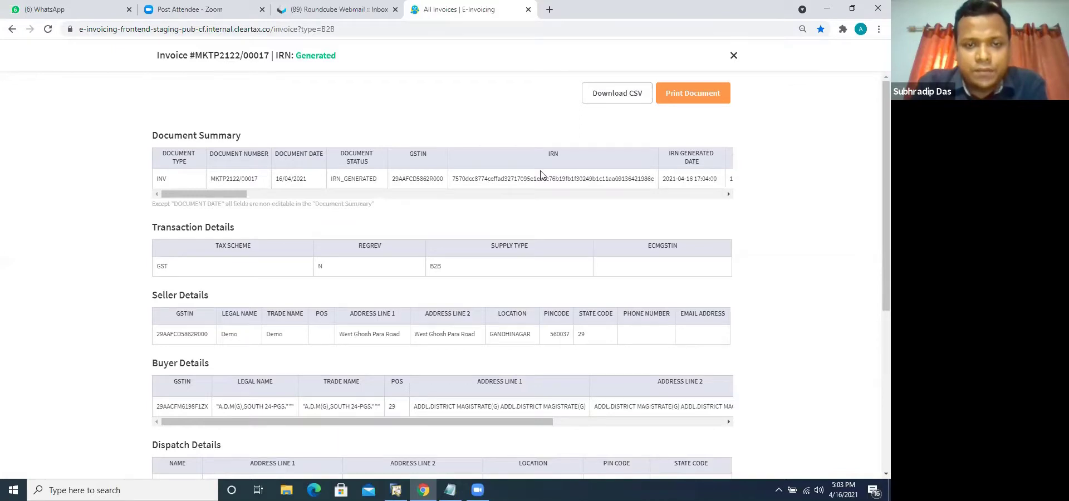
left_click(734, 58)
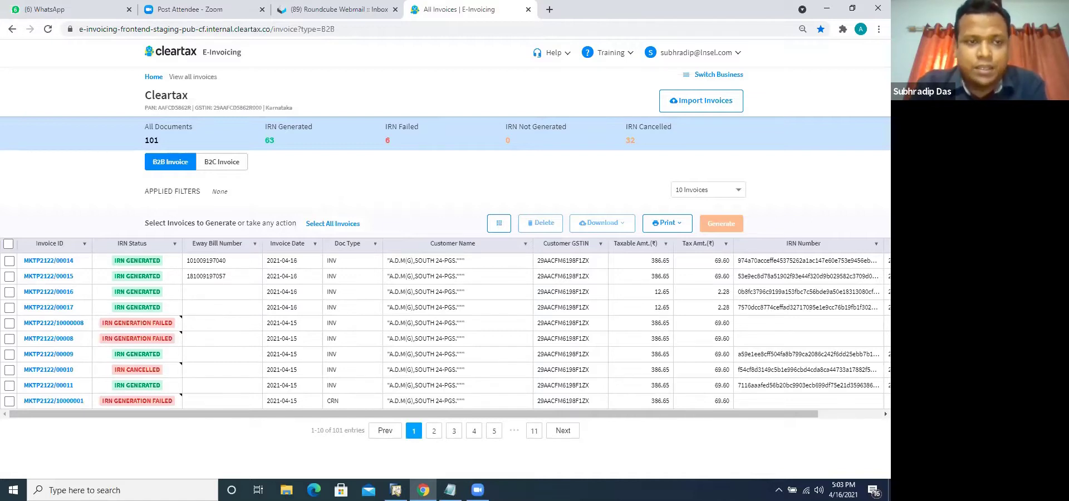
Return to SAP Business One and preview the tax invoice printout to check its QR code and IRN
left_click(395, 490)
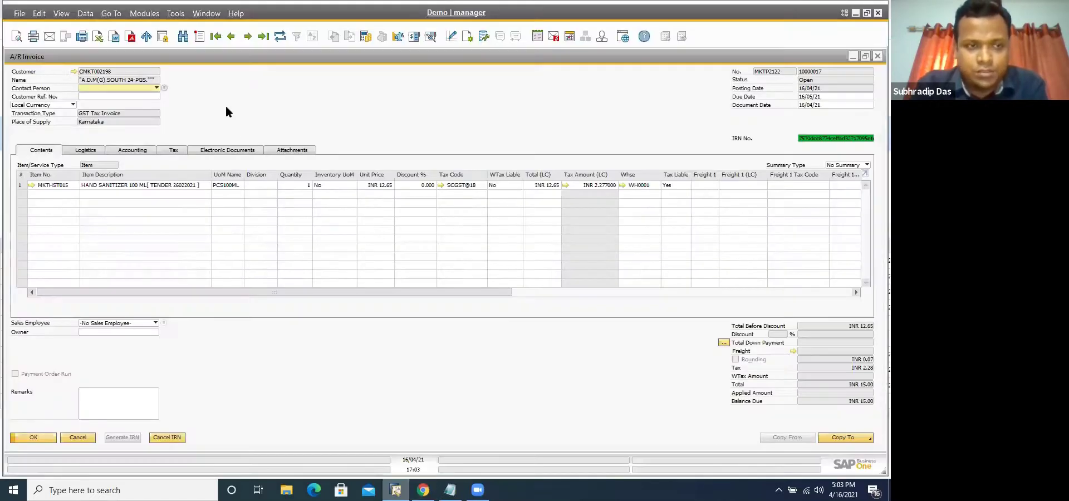
left_click(18, 39)
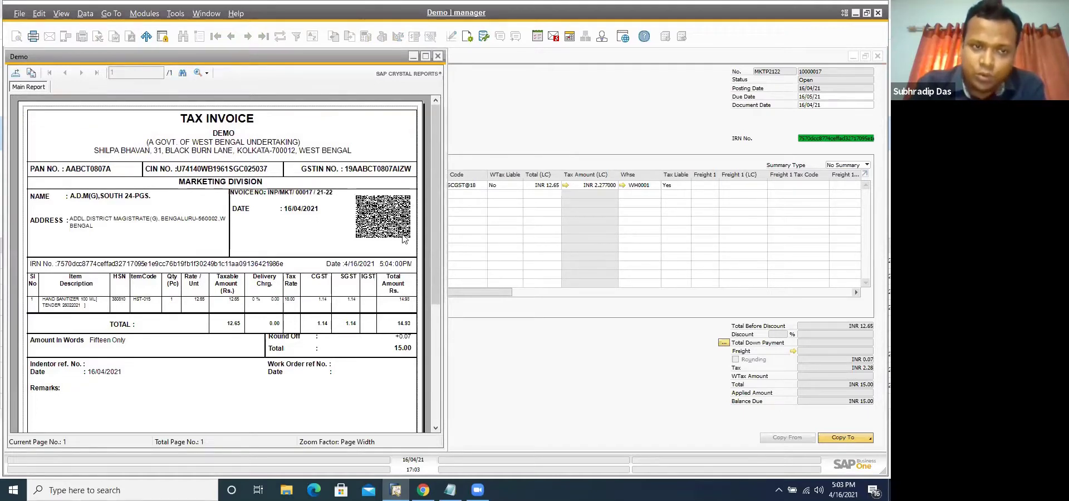
left_click(393, 268)
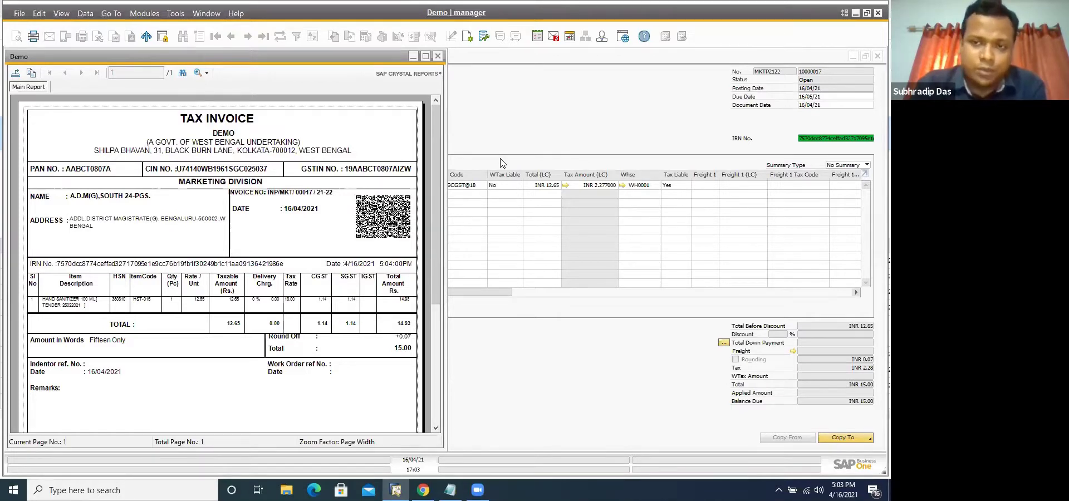
left_click(437, 58)
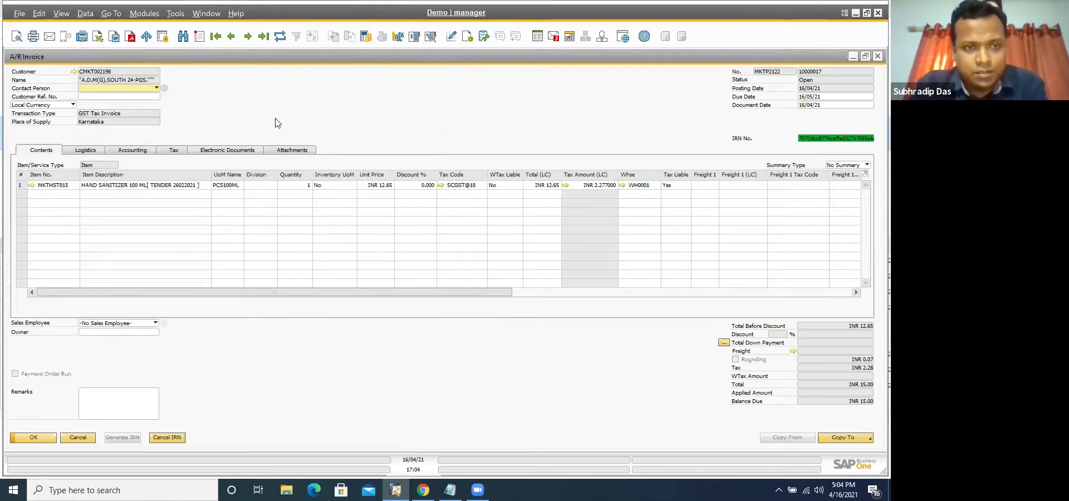
Open the invoice's e-way bill details and select transporter TC00001 for the transportation details
left_click(209, 155)
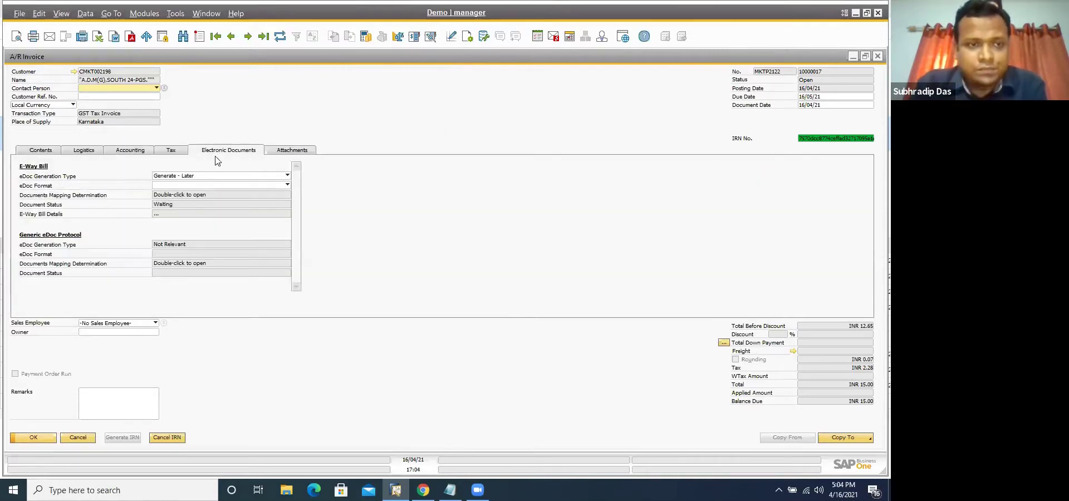
left_click(179, 214)
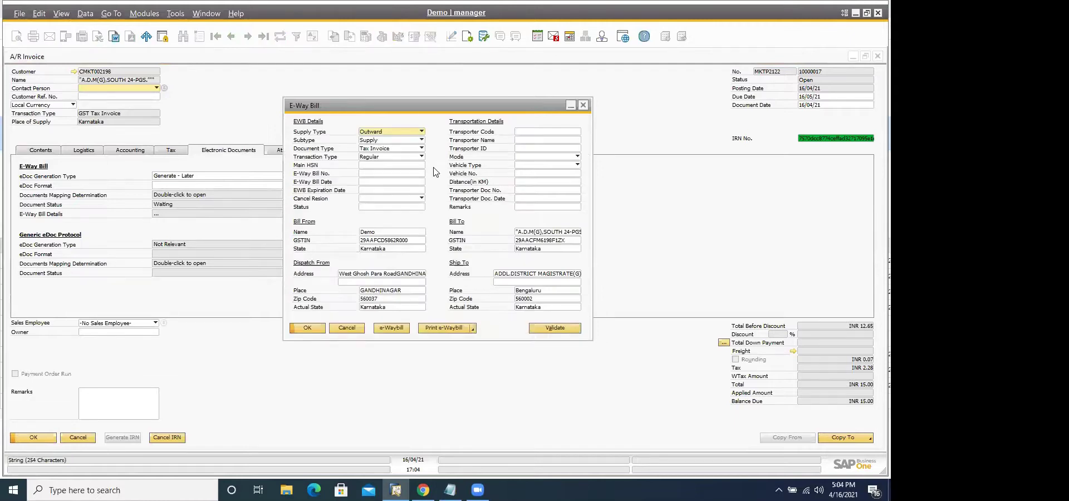
left_click(528, 133)
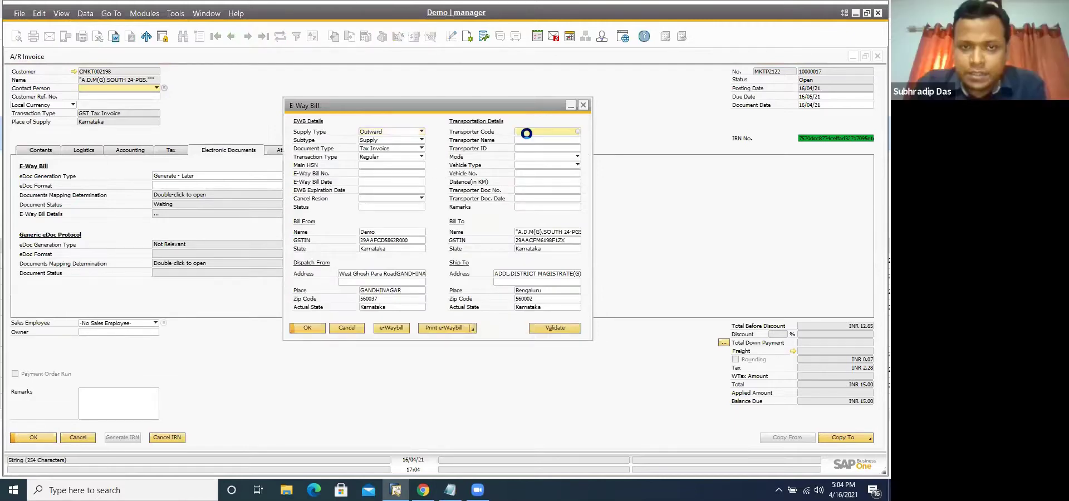
key("Tab")
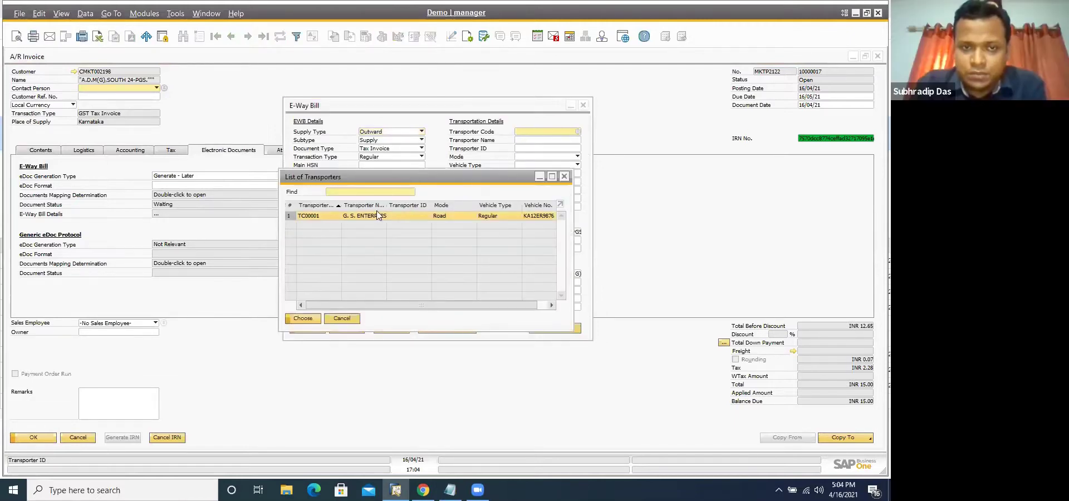
double_click(329, 220)
Set the transporter document number to T0017 with date 16/04/21, and save the e-way bill details to the invoice
left_click(524, 189)
type("T")
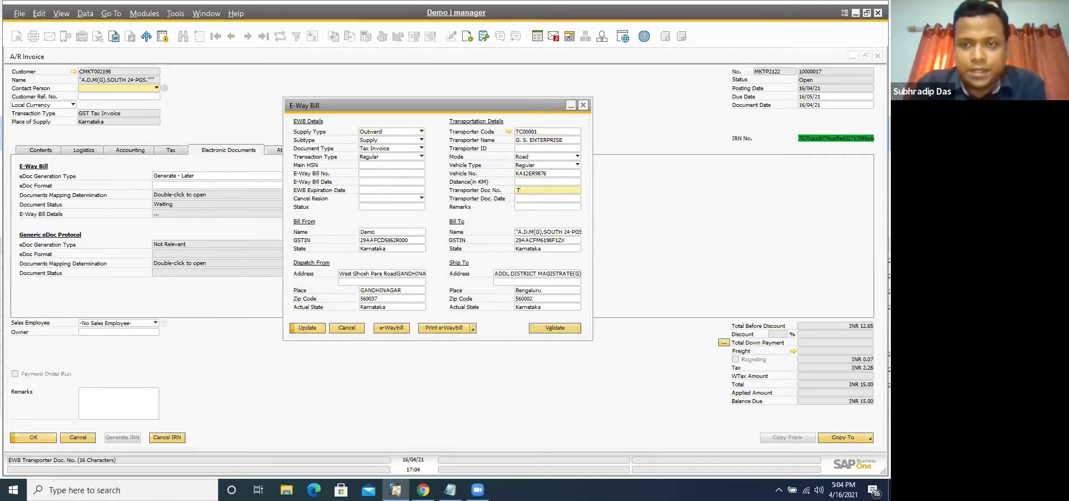
type("0017")
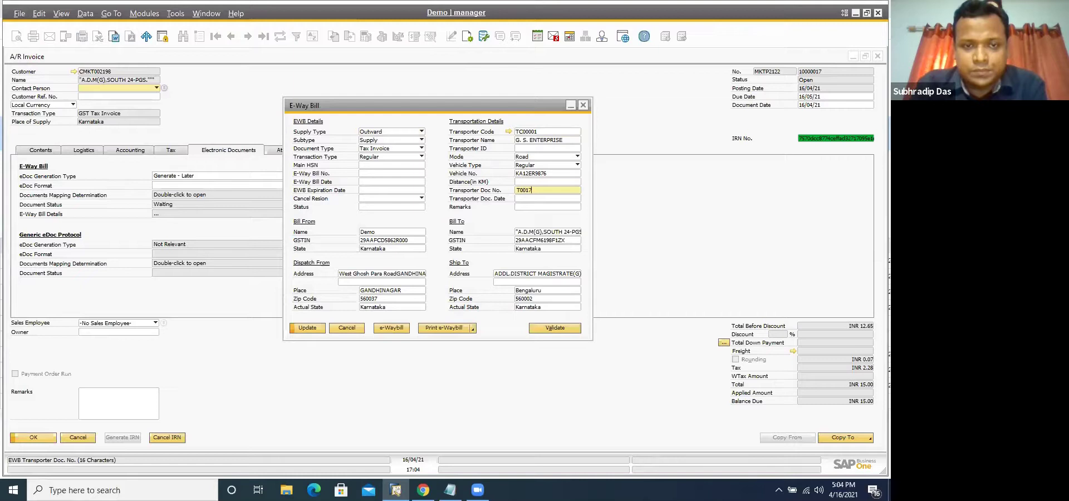
key("Tab")
left_click(389, 232)
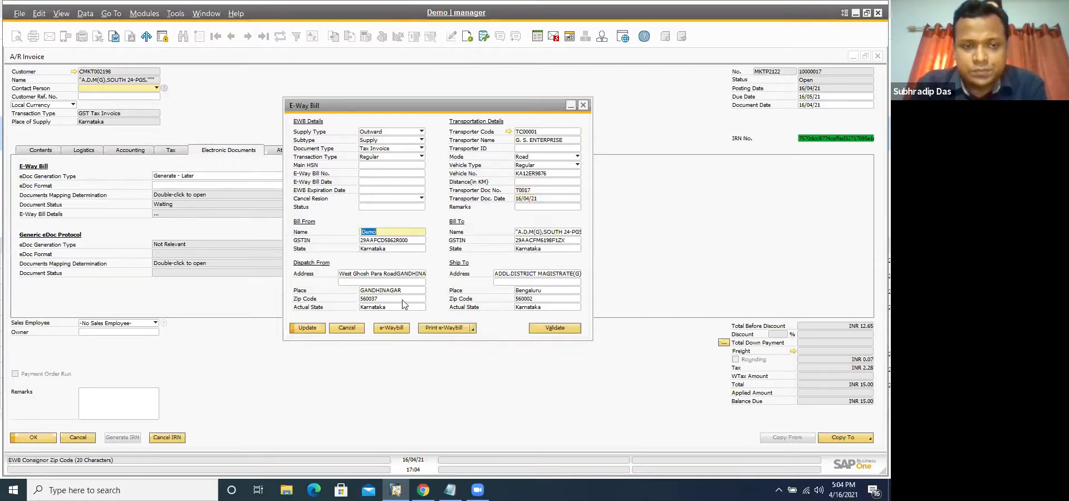
left_click(307, 329)
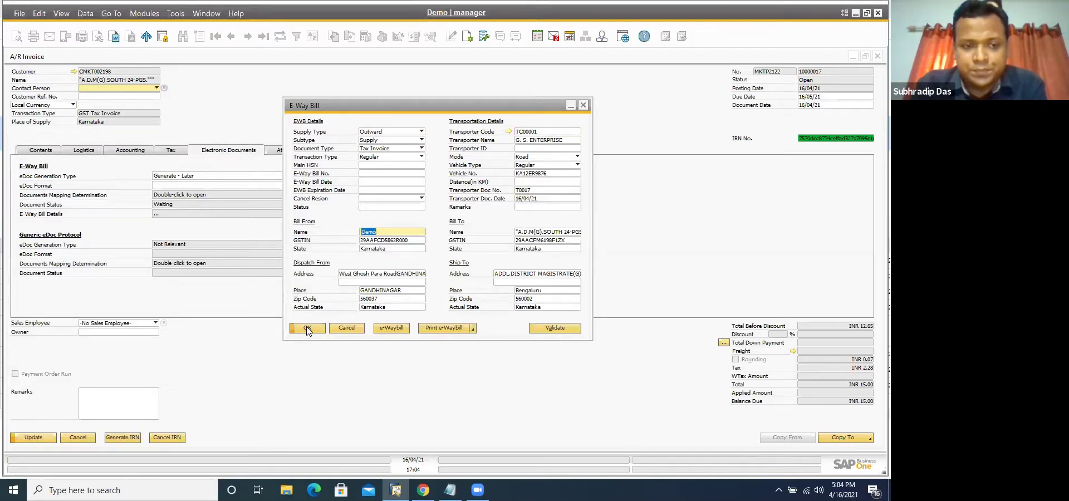
left_click(307, 328)
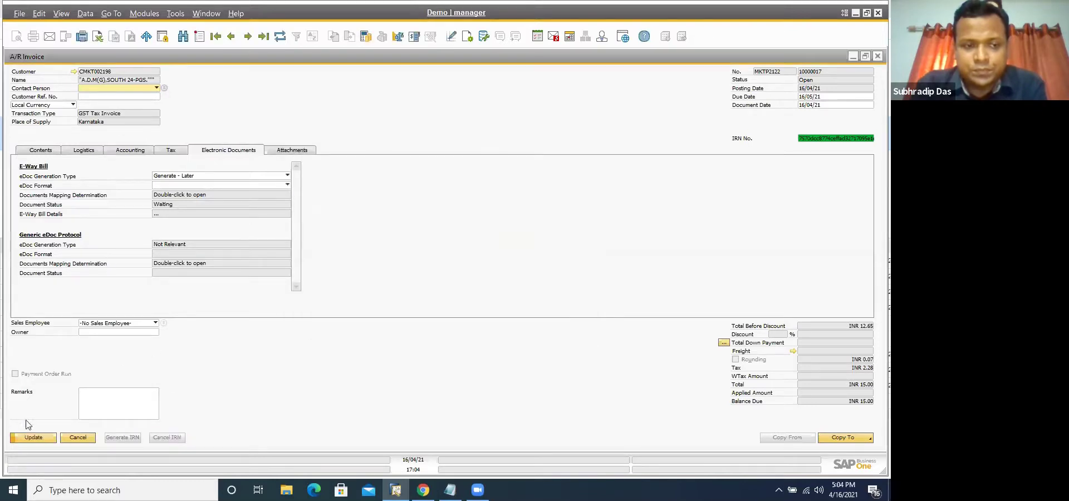
left_click(25, 437)
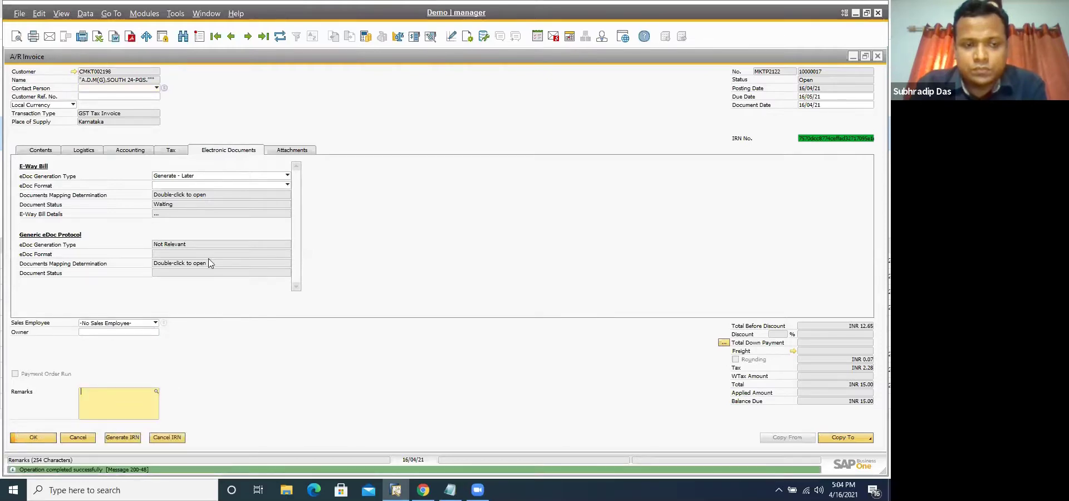
Generate the e-way bill from the invoice's e-way bill details and close the details window
left_click(196, 216)
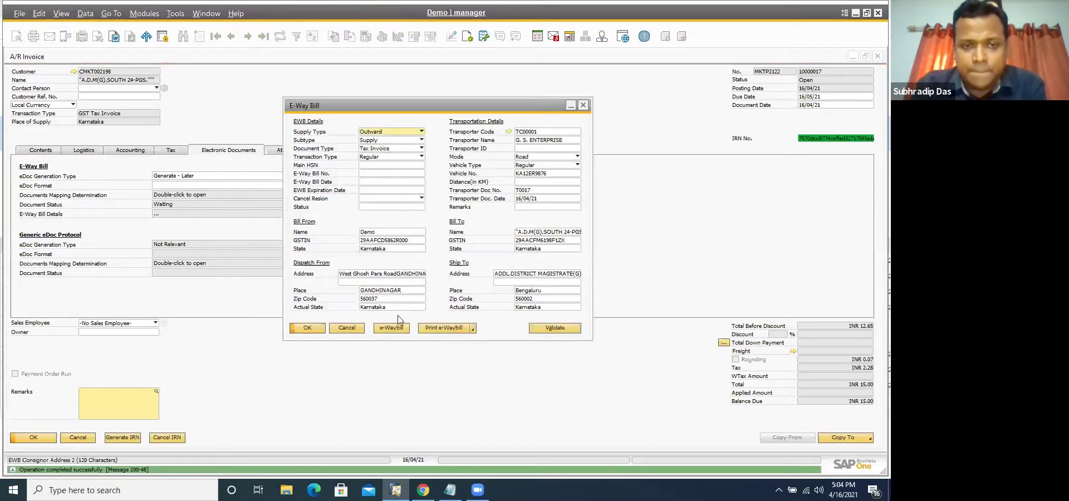
left_click(388, 332)
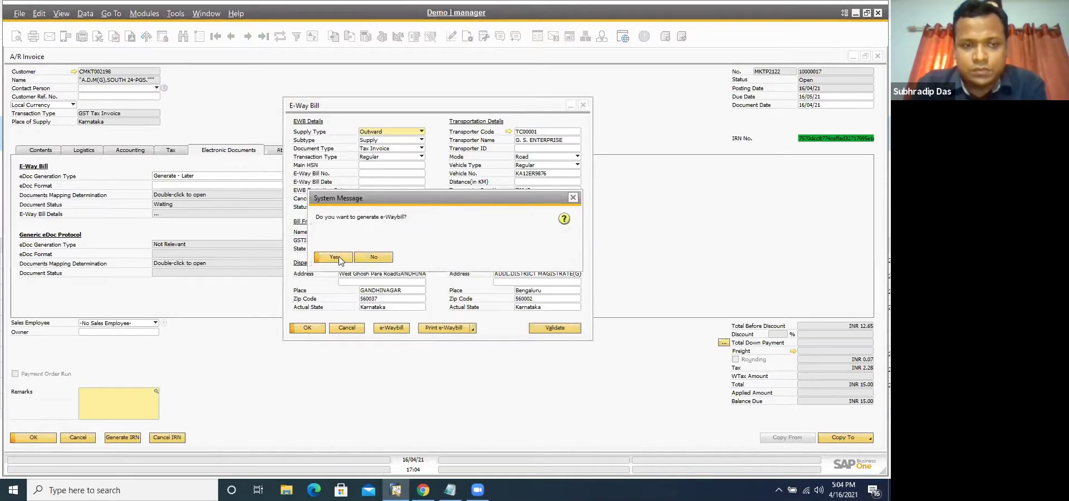
left_click(334, 258)
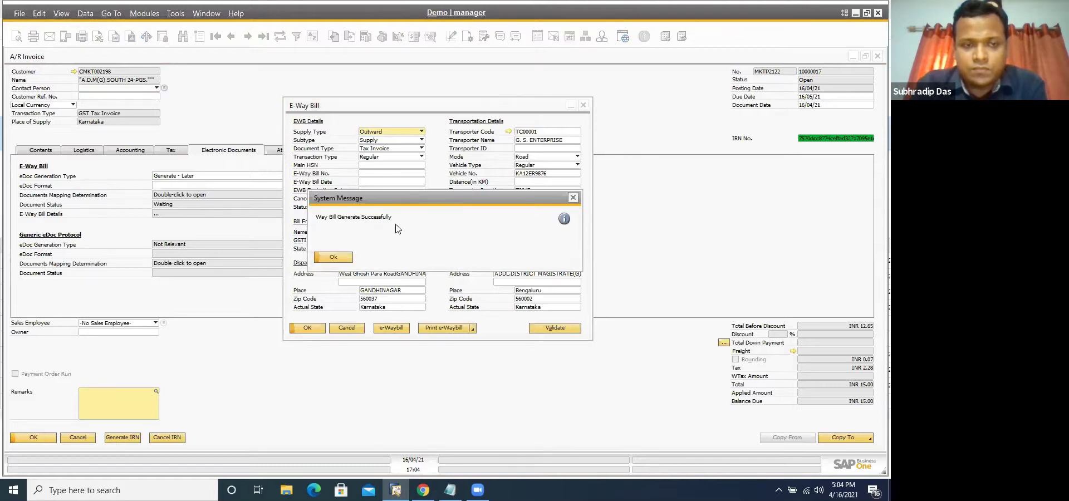
left_click(328, 259)
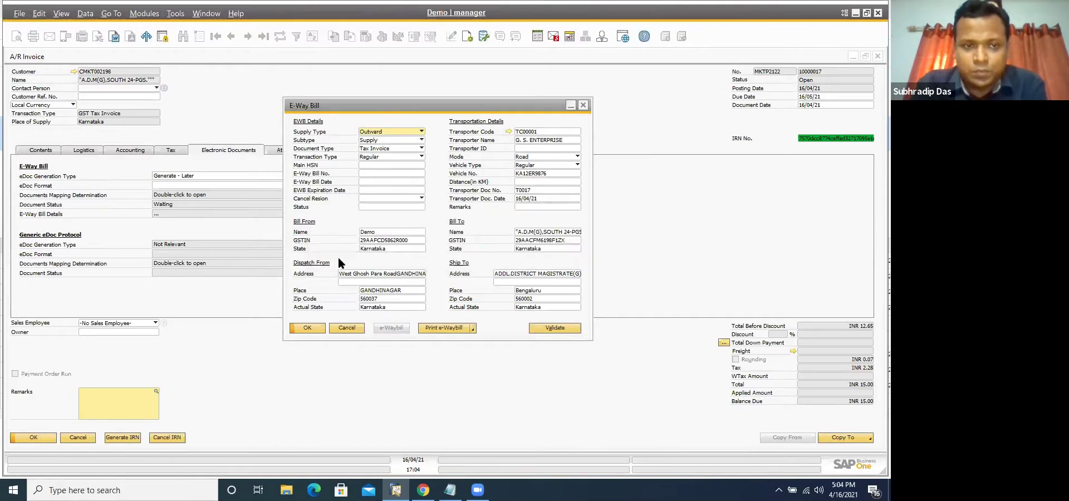
left_click(303, 328)
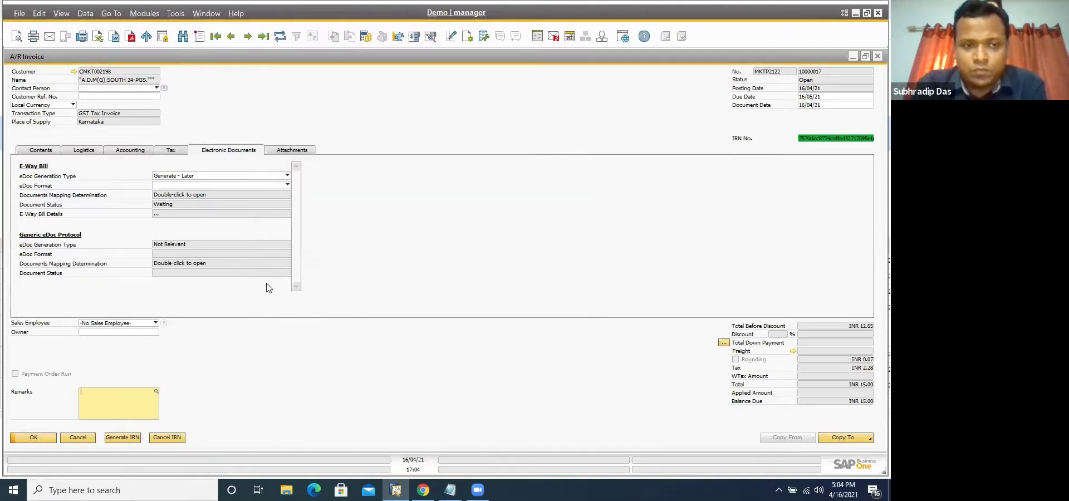
Refresh the invoice and reopen its e-way bill details to check the e-way bill number, dates and status
left_click(281, 38)
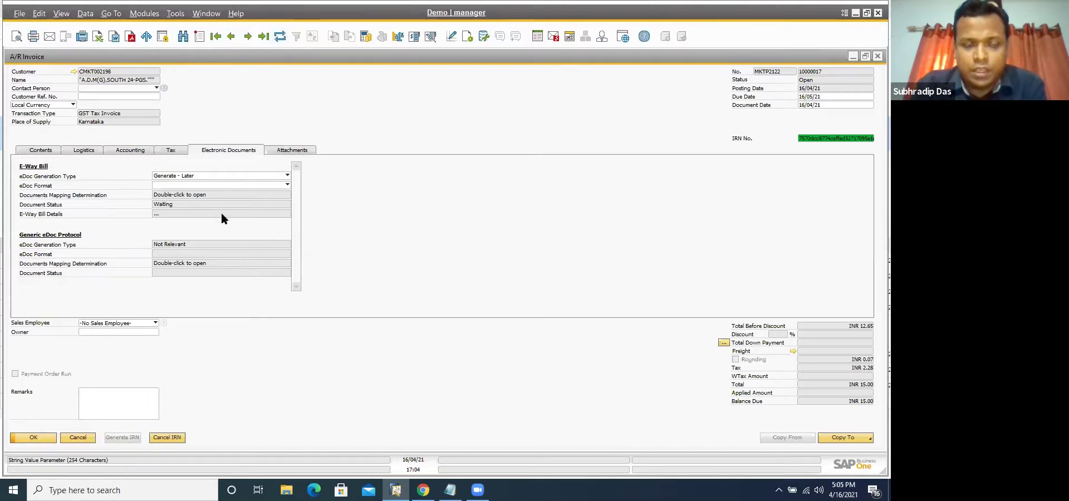
left_click(268, 215)
double_click(373, 174)
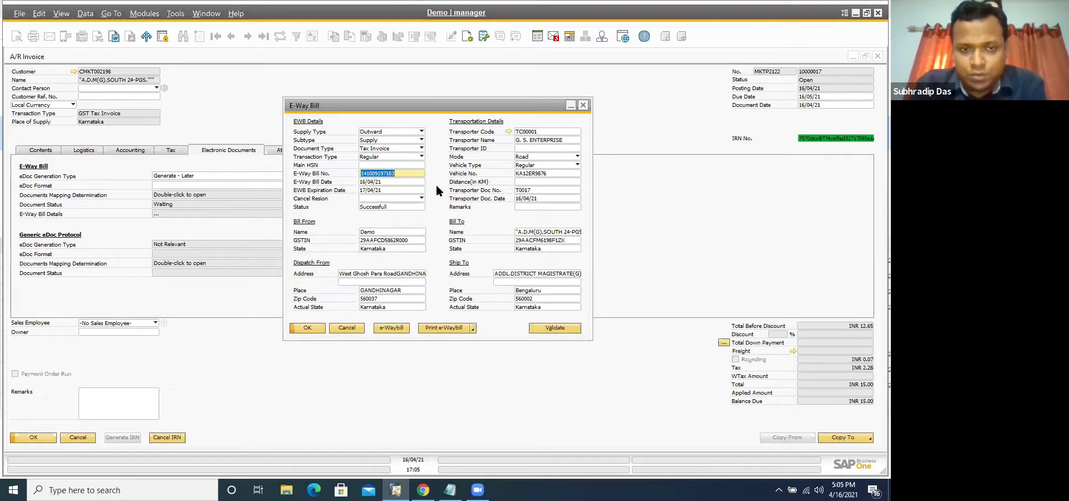
left_click(415, 200)
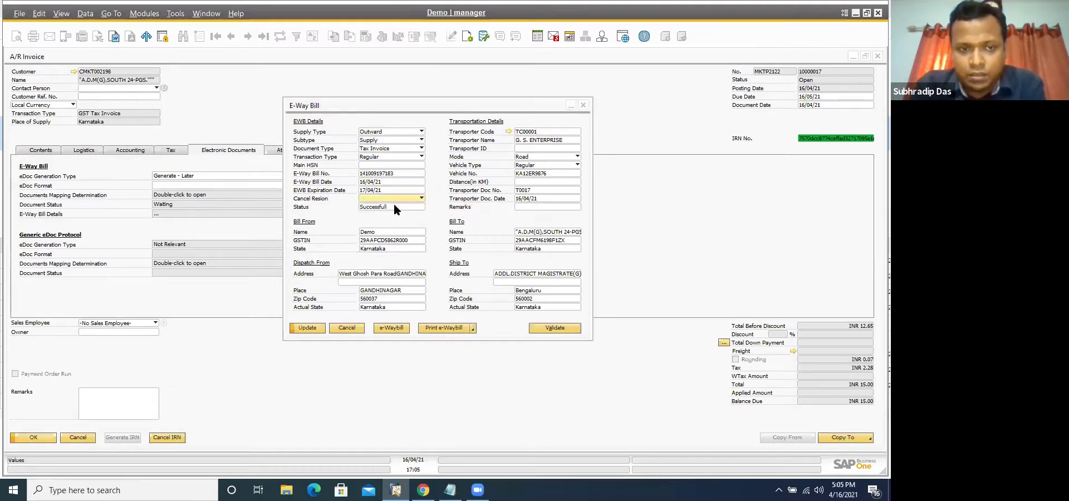
left_click(296, 326)
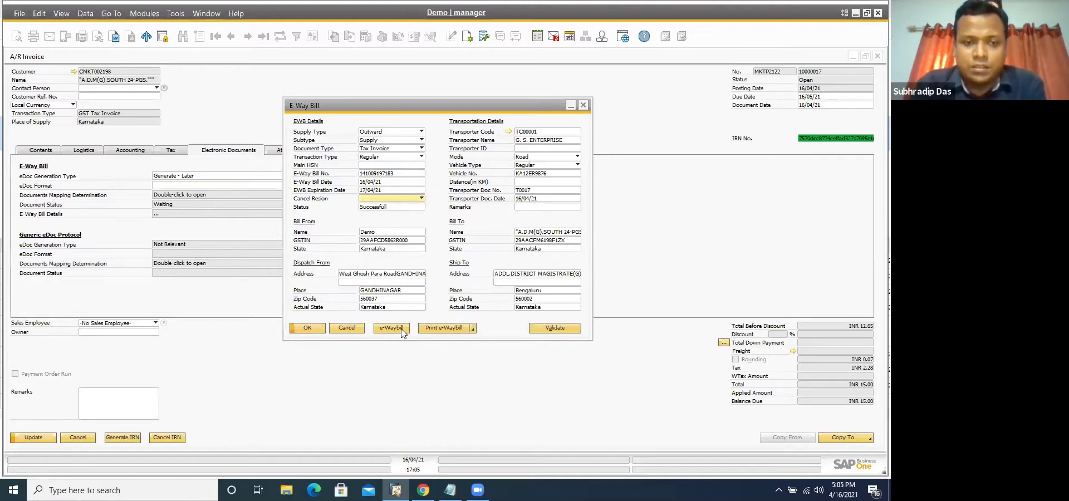
Print the basic version of the e-way bill, save the e-way bill details, and return from the generated PDF to the invoice
left_click(472, 328)
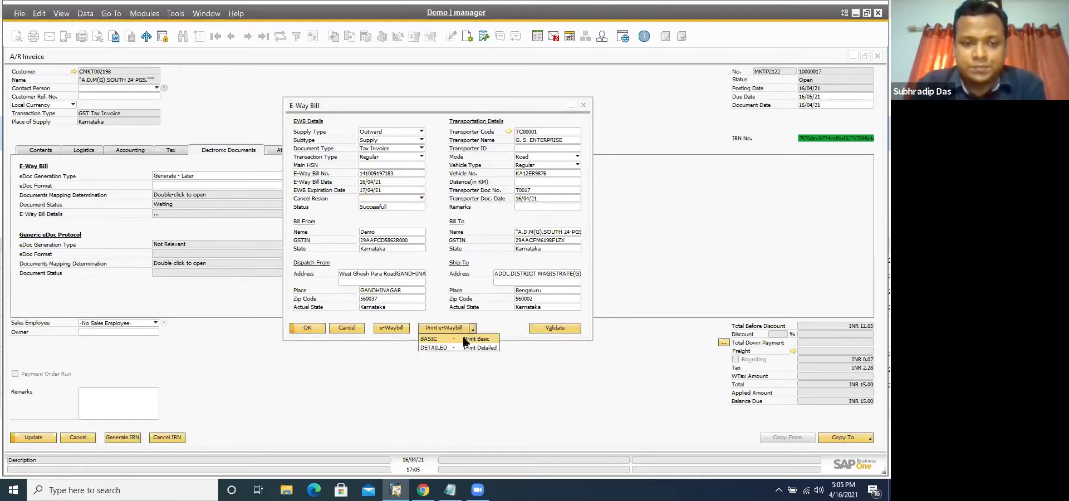
left_click(461, 338)
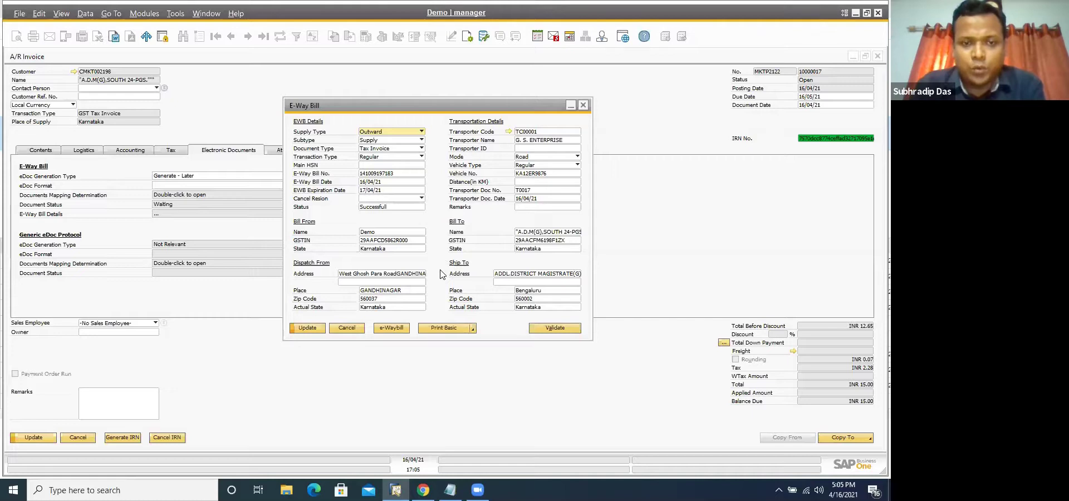
left_click(297, 328)
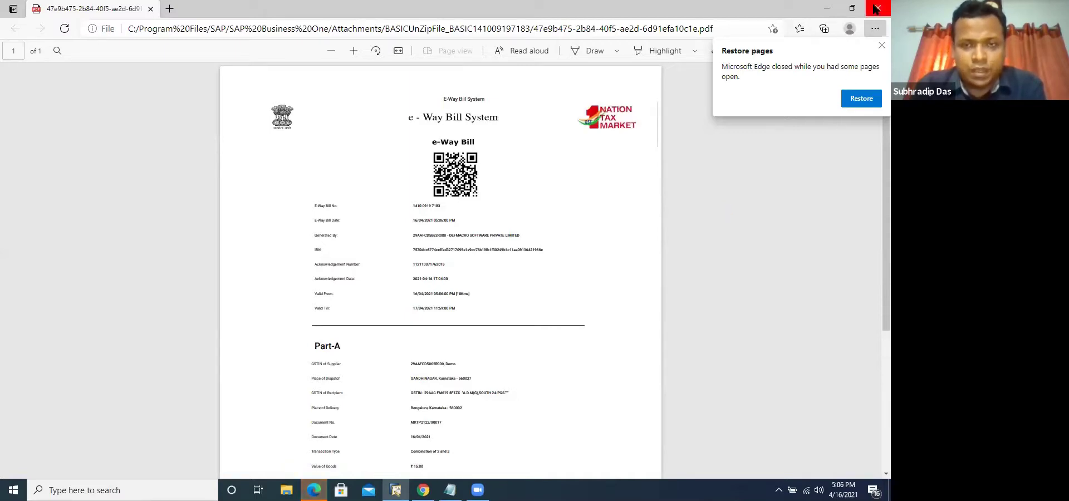
key("alt+Tab")
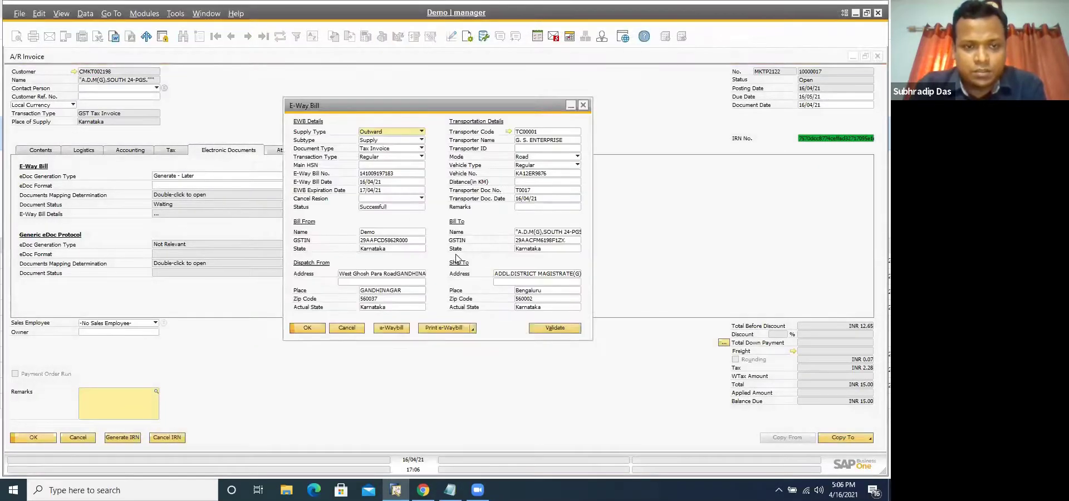
Print the detailed version of the e-way bill and review its address, goods and transportation details in the PDF
left_click(472, 329)
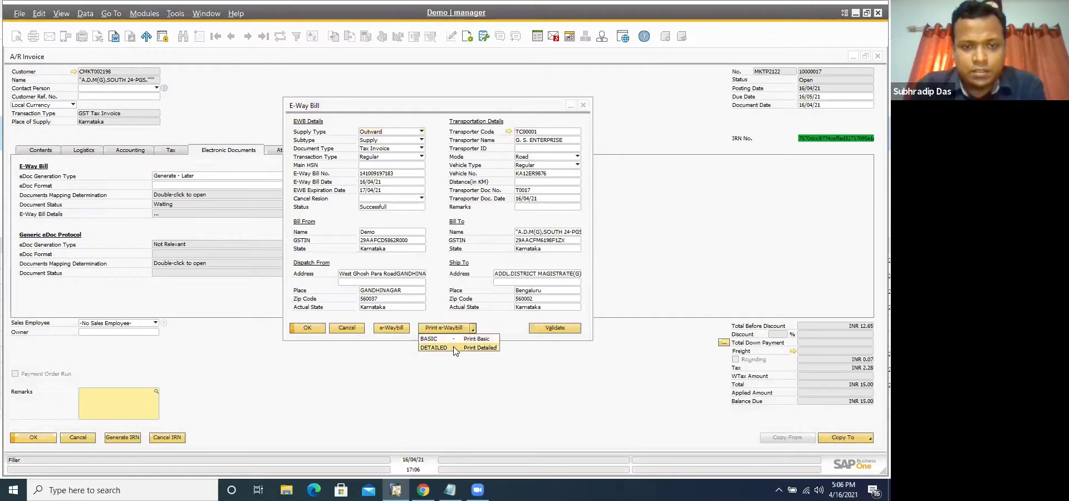
left_click(454, 347)
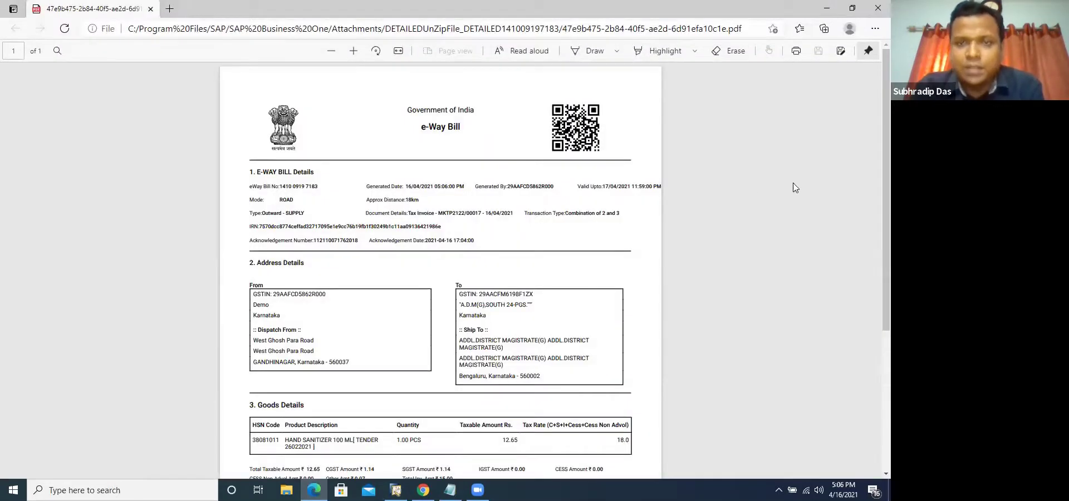
scroll(872, 165, "down", 2)
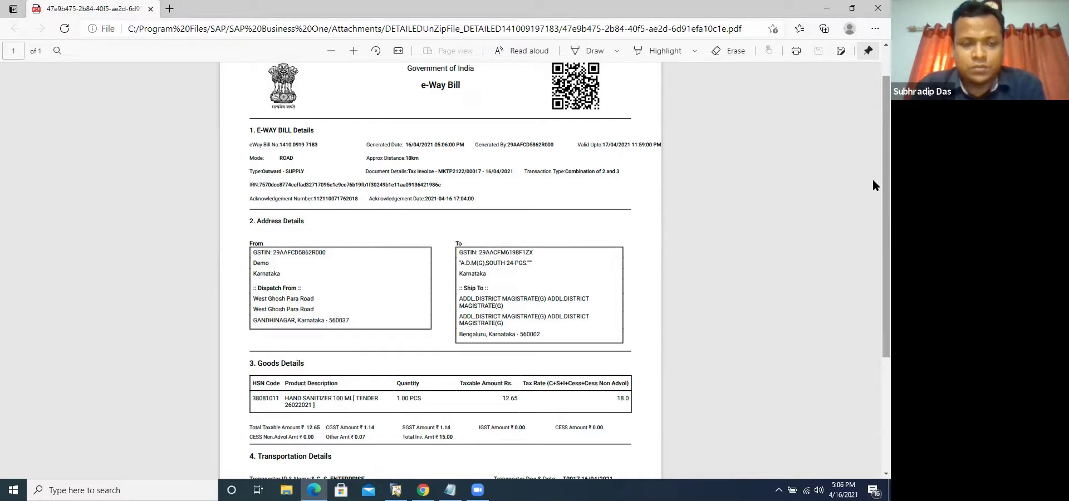
scroll(872, 165, "down", 1)
scroll(873, 163, "up", 3)
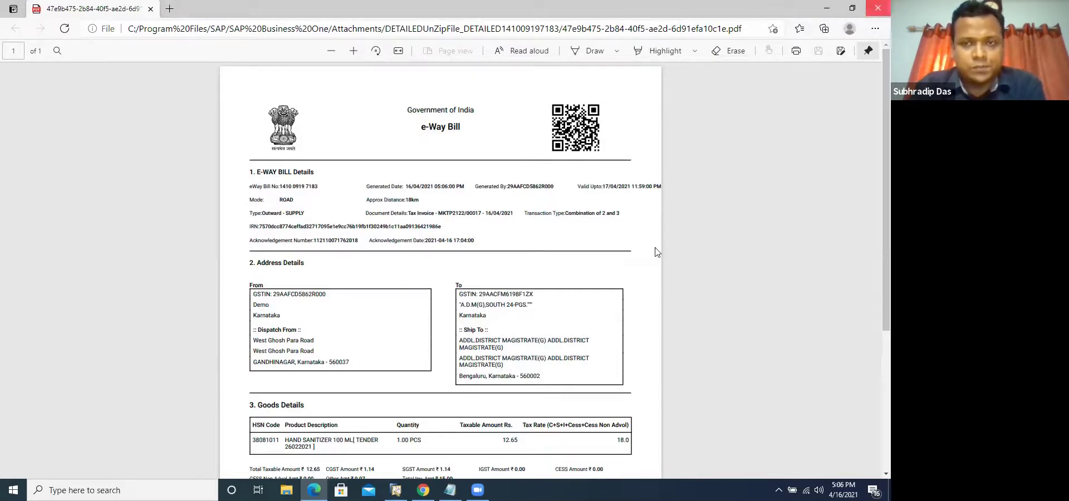
Close the detailed e-way bill PDF, and save and close the invoice's e-way bill details
key("alt+F4")
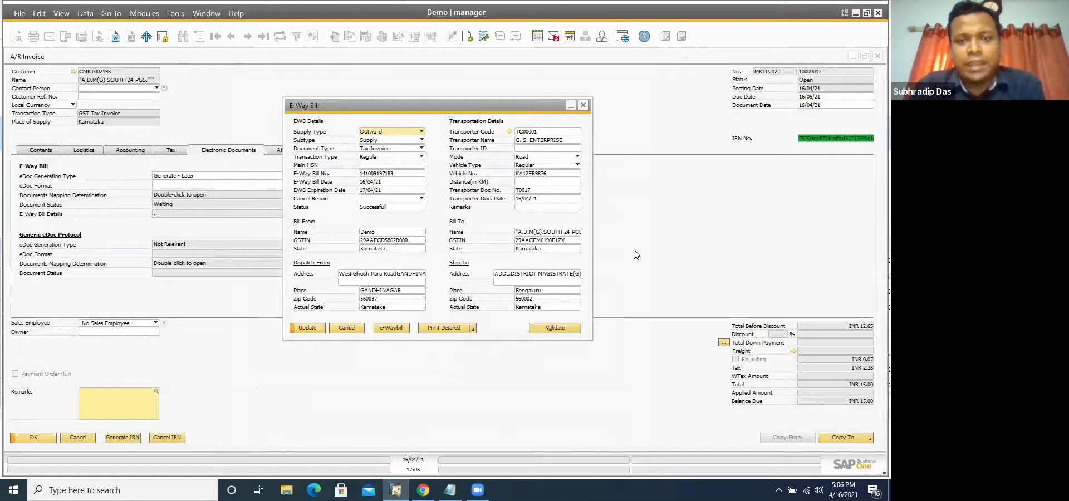
left_click(307, 328)
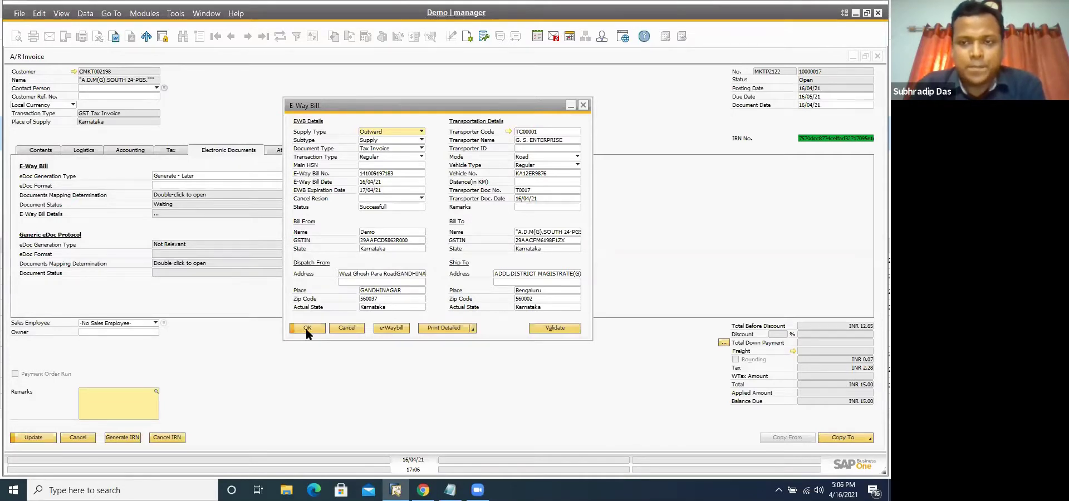
left_click(307, 328)
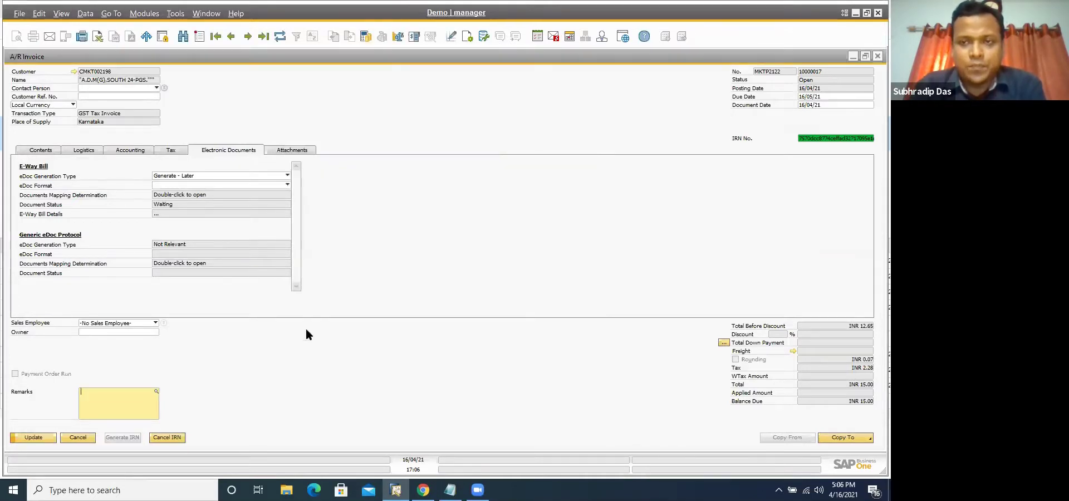